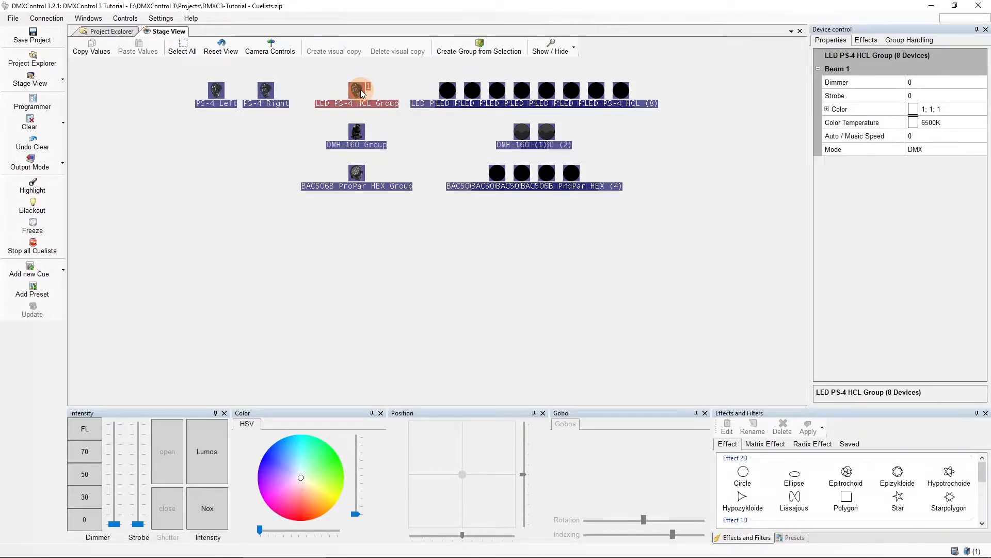
# Bring the LED PS-4 HCL Group to full intensity and color it blue, about 0.01; 0.62; 1
pyautogui.click(206, 425)
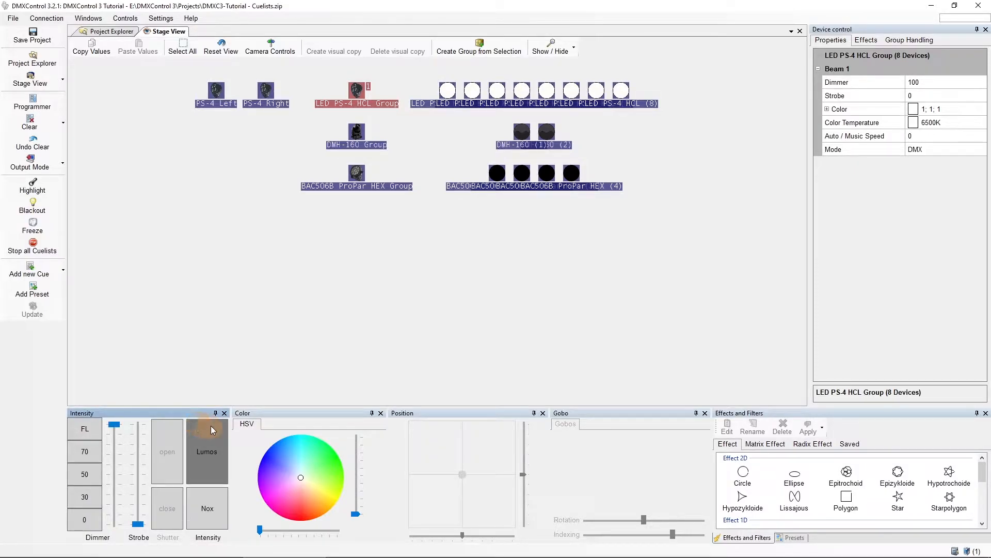
pyautogui.click(280, 449)
pyautogui.moveTo(279, 449); pyautogui.dragTo(280, 429)
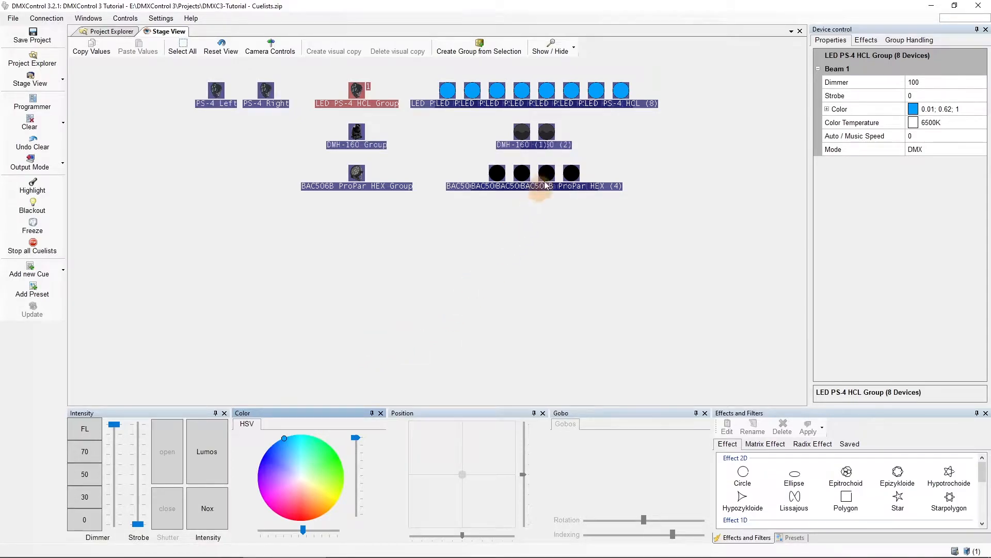
# Switch on DMH-160 (2), color it orange at about 1; 0.54; 0, and aim it at position about 132.4; 73.75
pyautogui.click(549, 133)
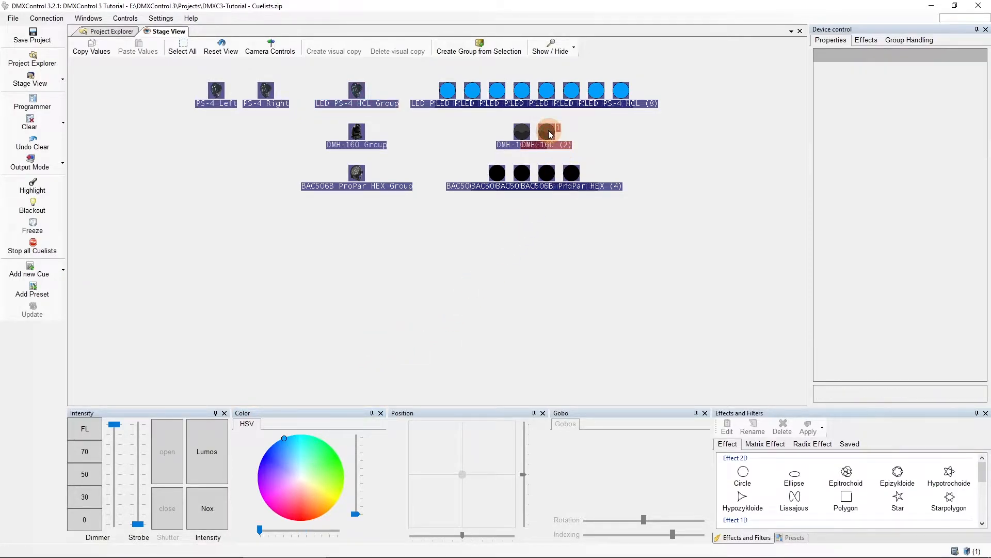
pyautogui.doubleClick(550, 134)
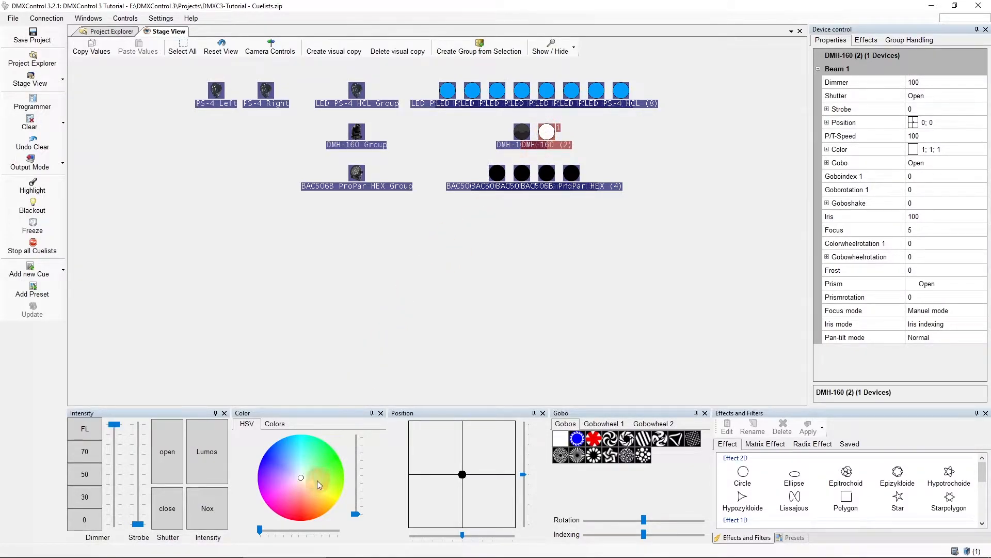
pyautogui.click(323, 513)
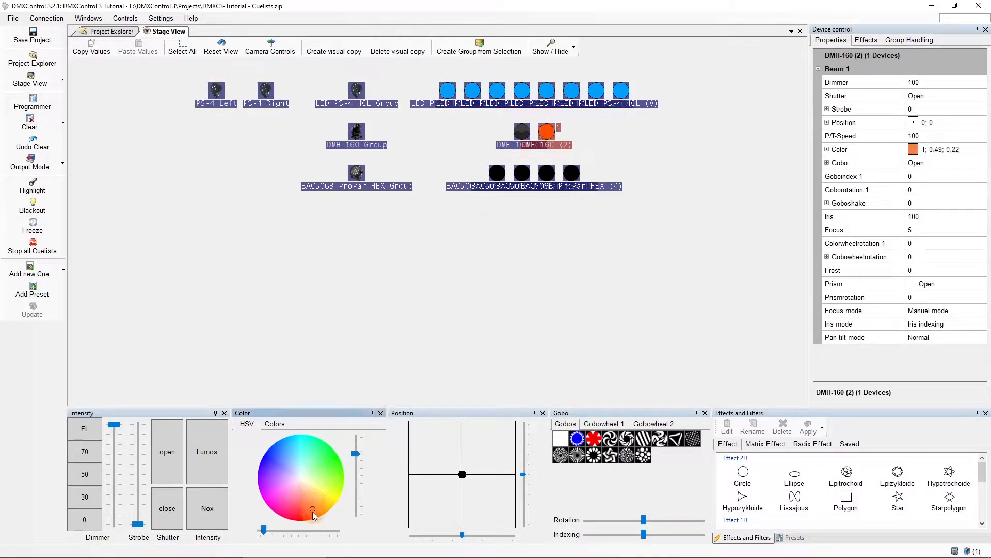
pyautogui.click(488, 507)
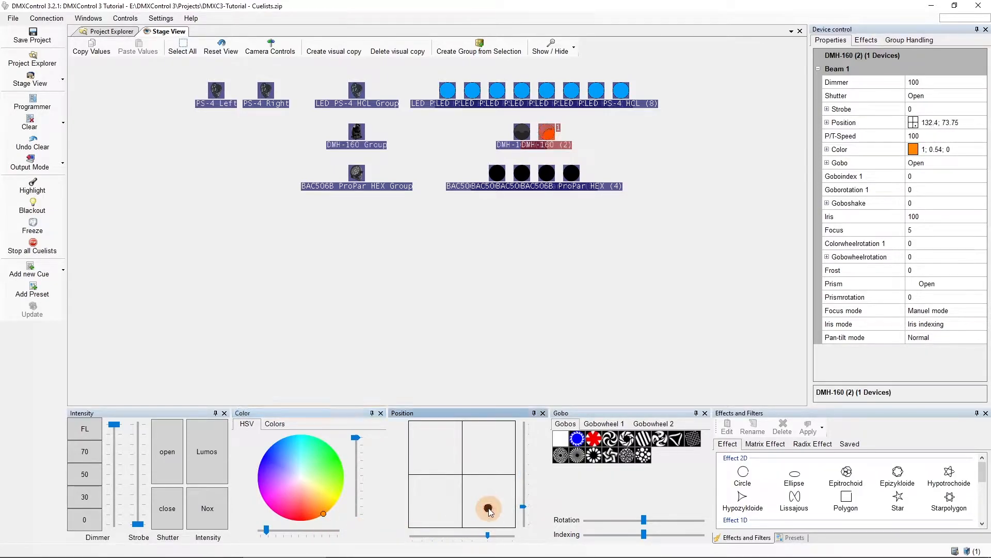
# Apply Gobo 6 to DMH-160 (2) and set its Goboindex 1 to about 94.74
pyautogui.click(660, 439)
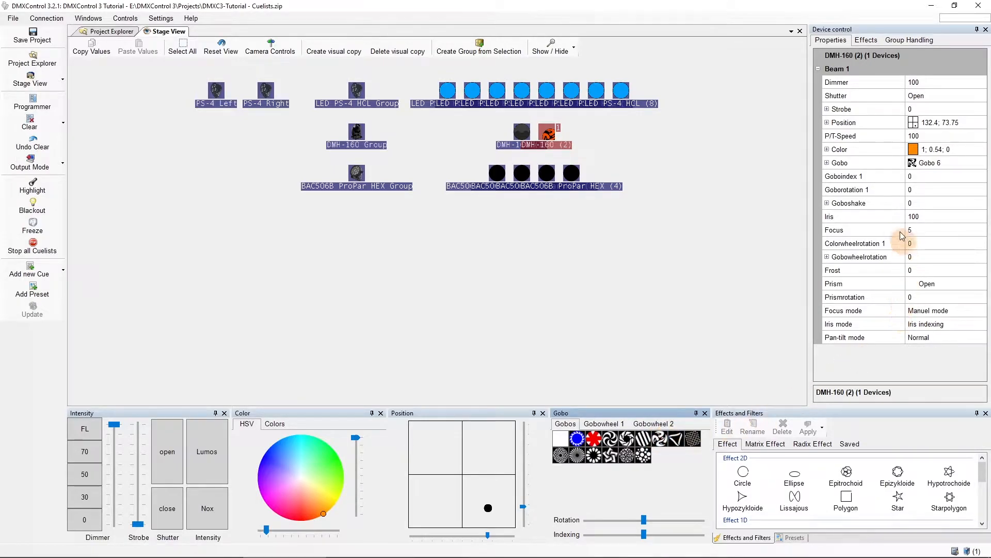
pyautogui.click(955, 178)
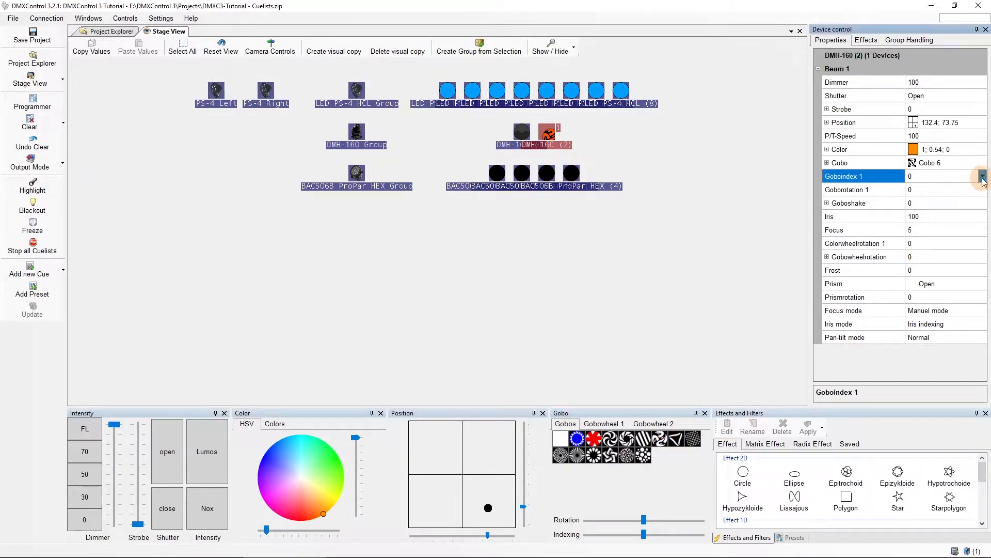
pyautogui.click(982, 176)
pyautogui.moveTo(933, 191); pyautogui.dragTo(961, 192)
pyautogui.click(939, 361)
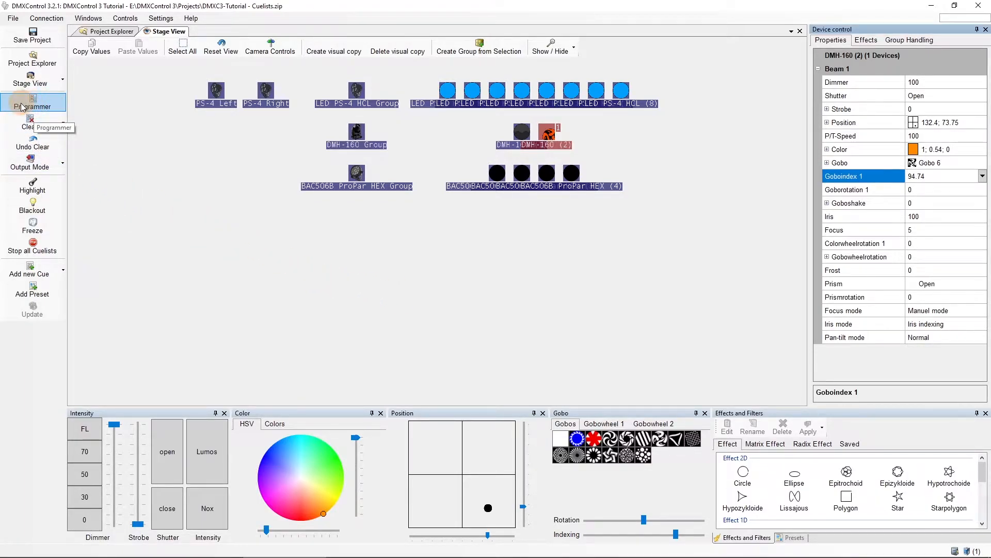
# Show the Programmer and shift the position of DMH-160 (2) to about 150.58; 60.13
pyautogui.click(88, 20)
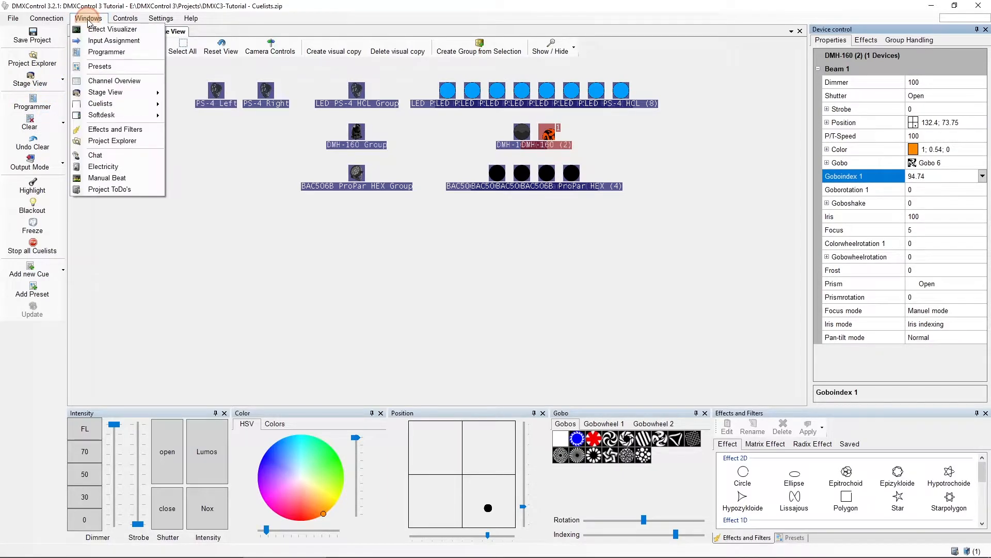
pyautogui.click(101, 53)
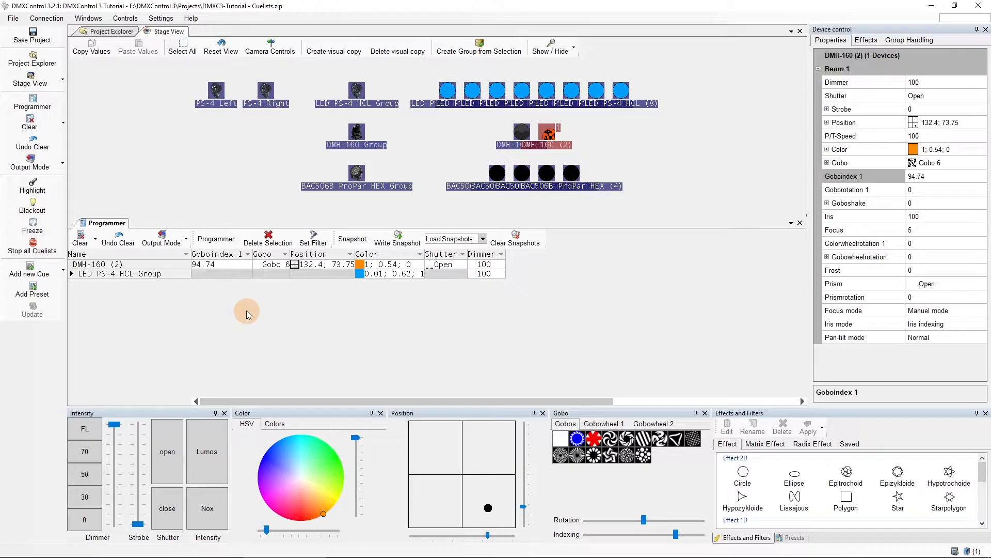
pyautogui.click(223, 267)
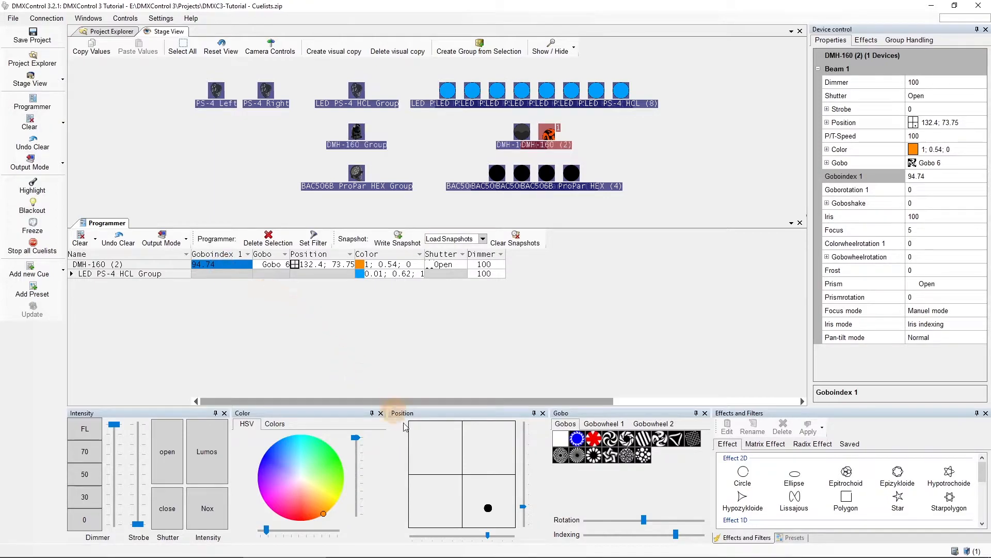
pyautogui.moveTo(499, 479); pyautogui.dragTo(488, 501)
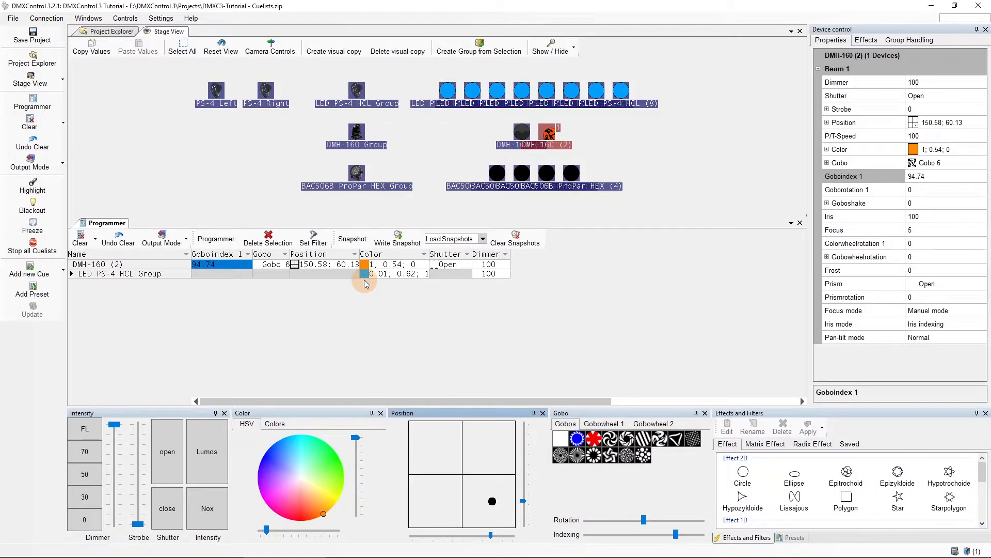
# Expand the LED PS-4 HCL Group in the Programmer and preview the stored position and color values
pyautogui.moveTo(366, 275)
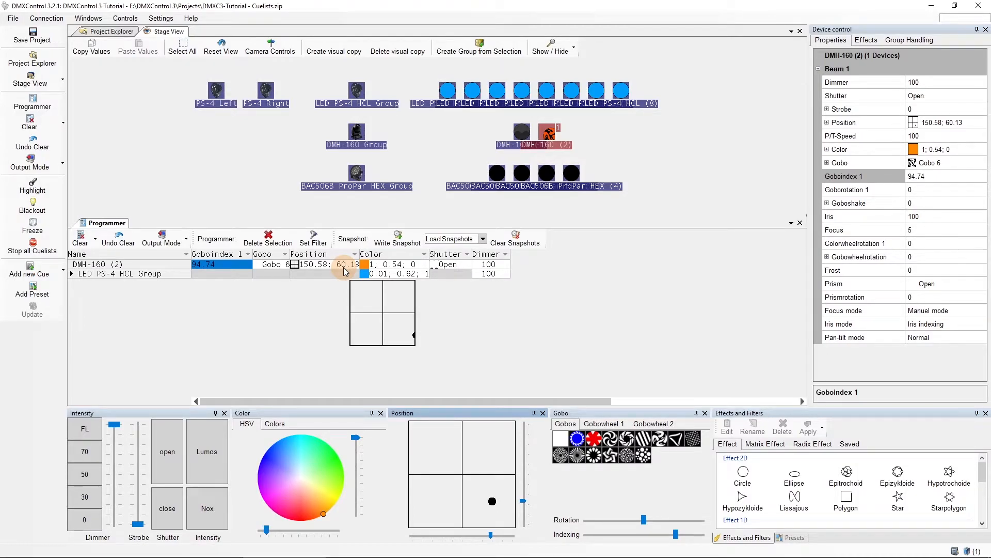
pyautogui.click(72, 275)
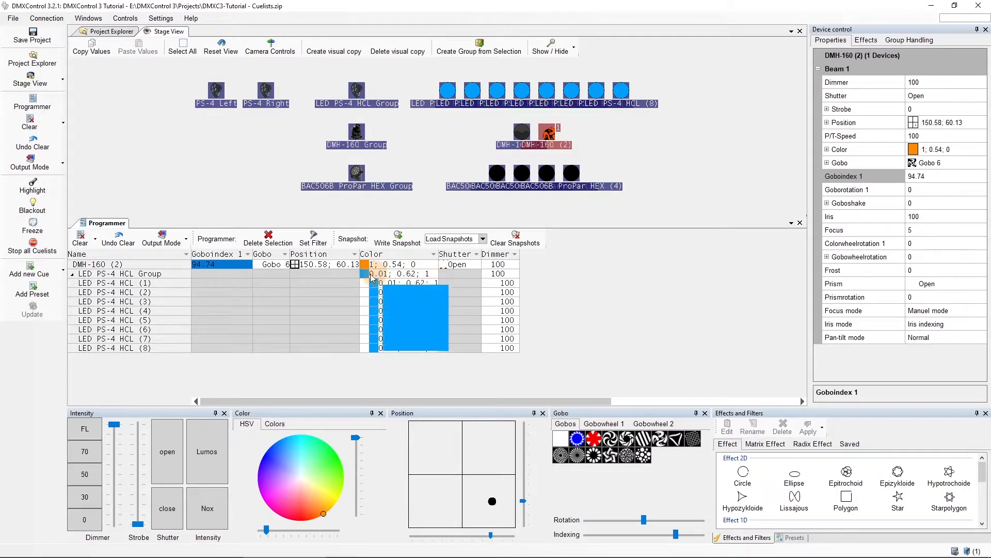
pyautogui.moveTo(369, 274)
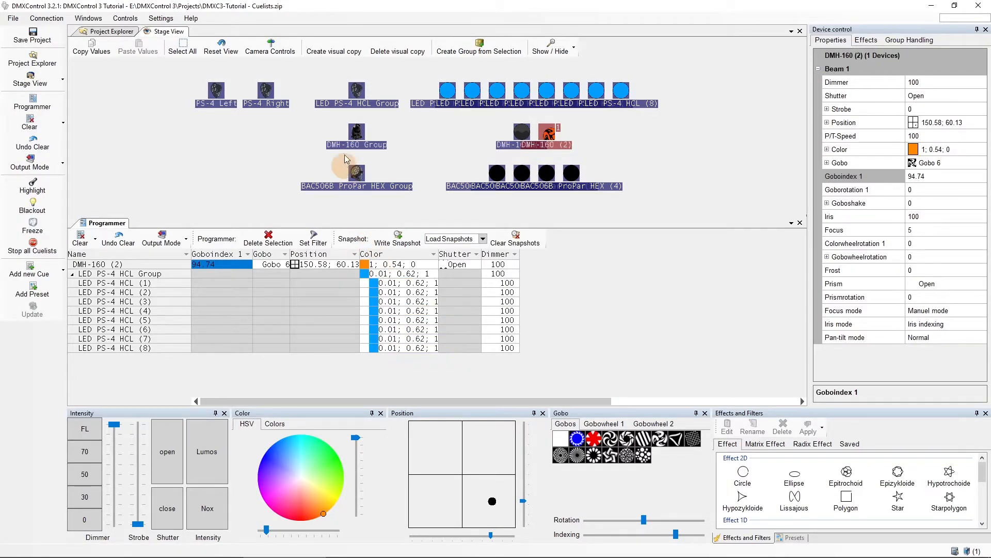
# Fan the LED PS-4 HCL Group's color across its devices from 0; 1; 0 to 0.01; 0.62; 1
pyautogui.click(358, 91)
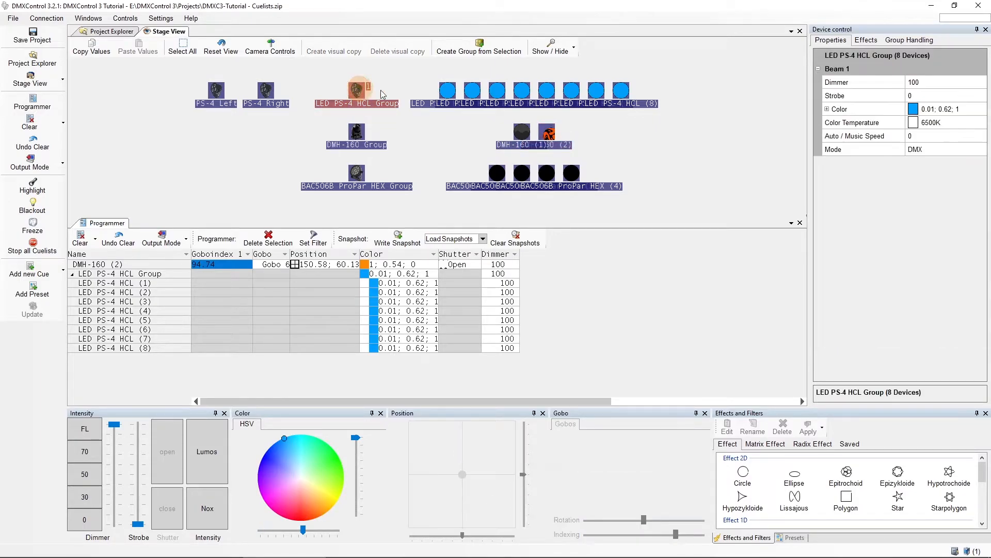
pyautogui.click(969, 109)
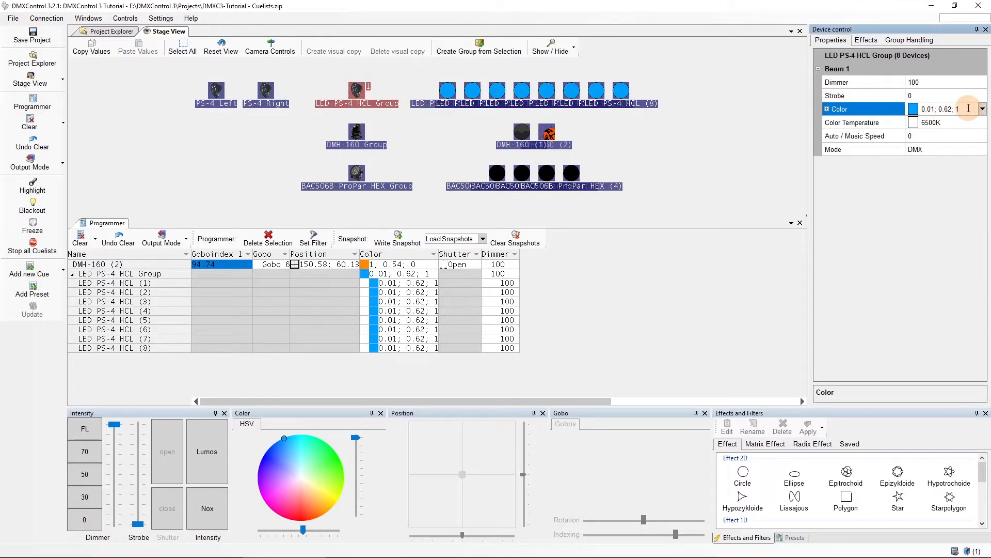
pyautogui.write('<0')
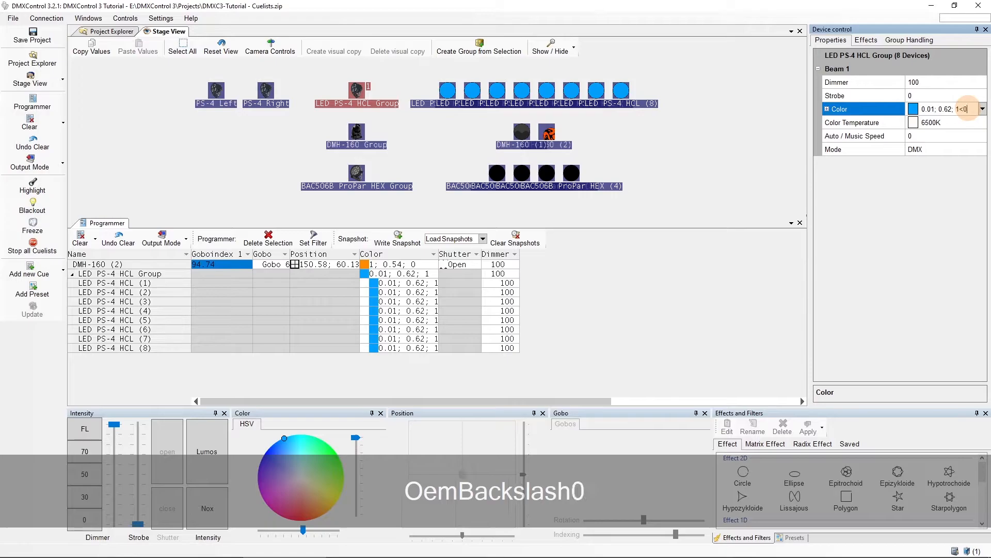
pyautogui.write(';1;0')
pyautogui.press('Return')
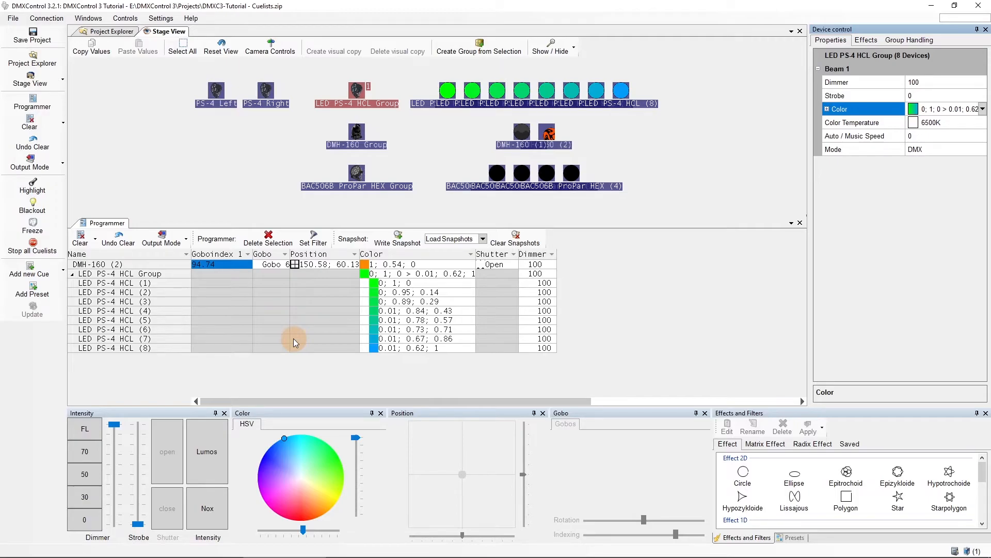
# Remove the Goboindex 1 value of DMH-160 (2) from the Programmer
pyautogui.click(227, 266)
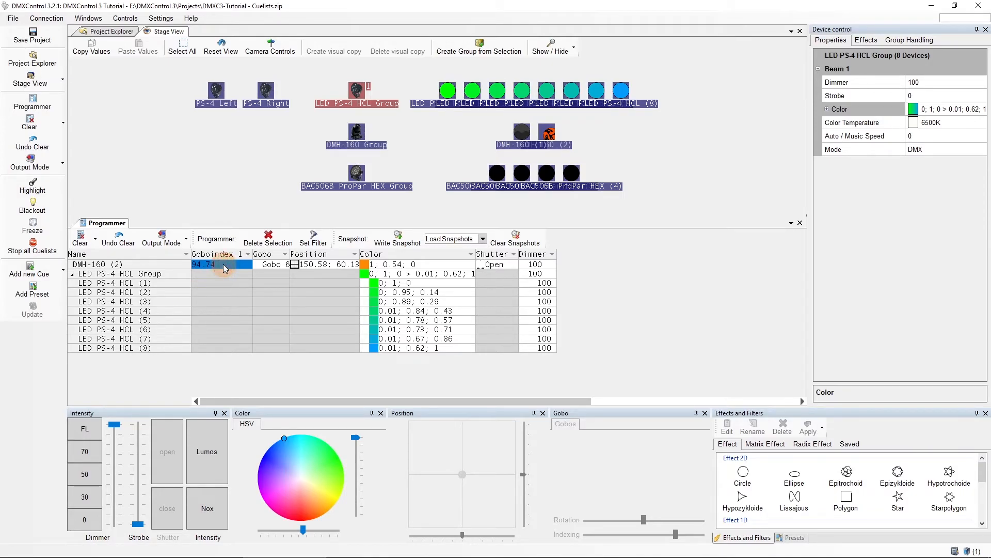
pyautogui.press('Delete')
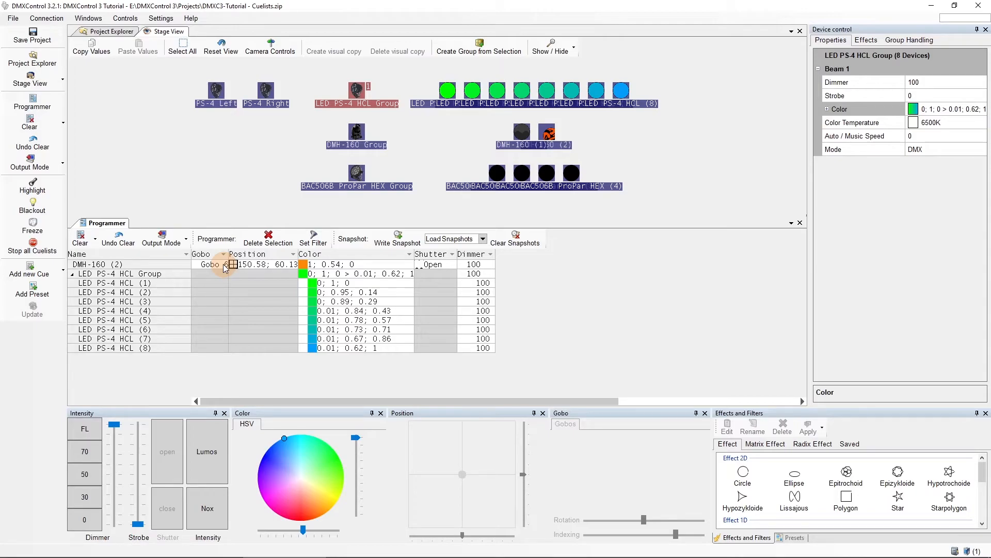
# Try to delete the color value of the single device LED PS-4 HCL (3) from the Programmer
pyautogui.click(345, 304)
pyautogui.press('Delete')
pyautogui.press('Delete')
pyautogui.press('Delete')
pyautogui.press('Delete')
pyautogui.press('Delete')
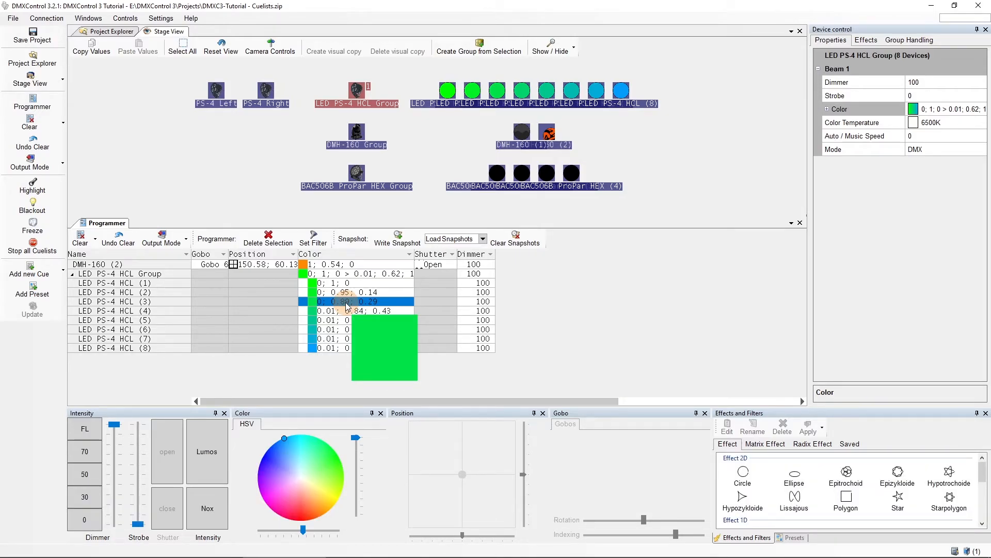
# Delete the entire Color column from the Programmer, for both DMH-160 (2) and the LED PS-4 HCL Group
pyautogui.click(341, 274)
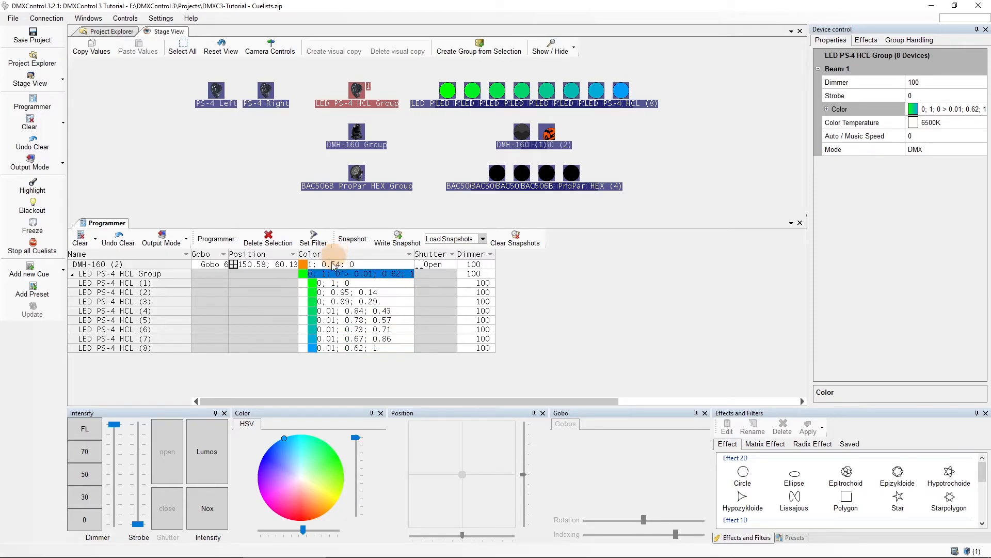
pyautogui.click(337, 254)
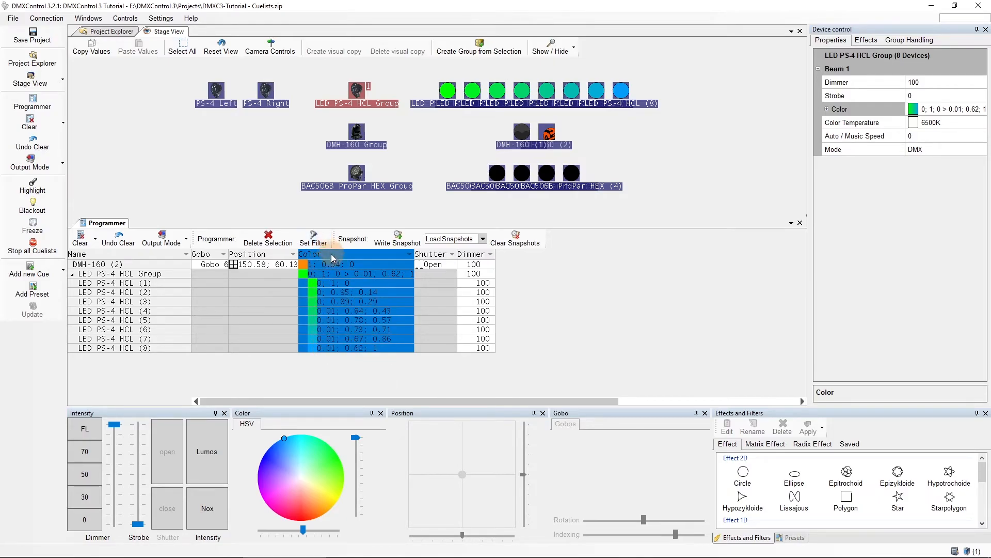
pyautogui.press('Delete')
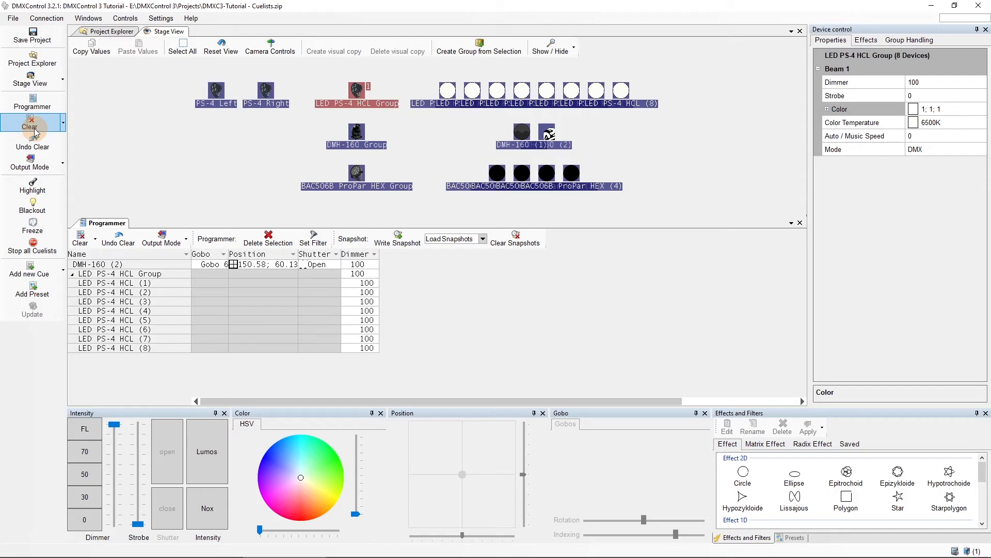
# Review which properties of the selected LED PS-4 HCL Group can be cleared individually, without clearing any
pyautogui.click(63, 124)
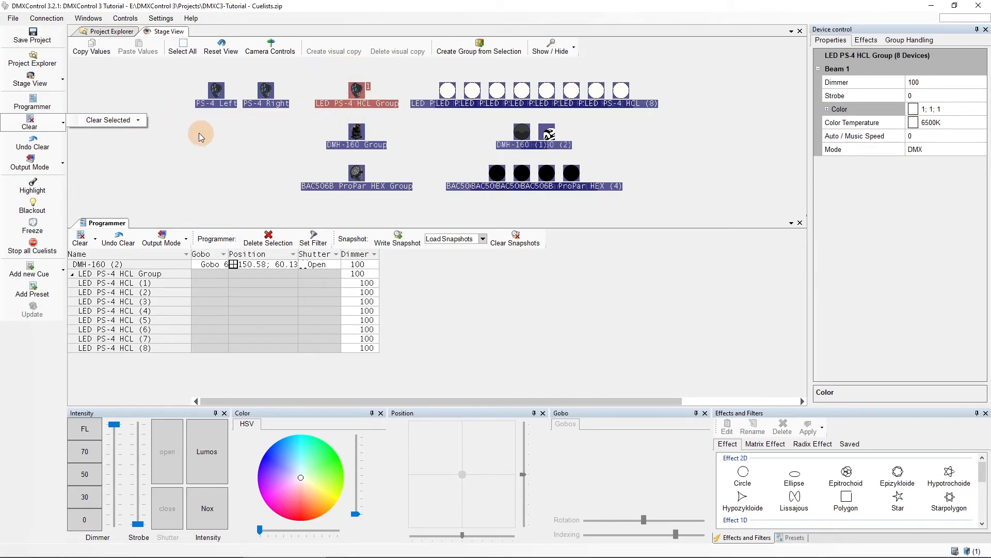
pyautogui.click(138, 121)
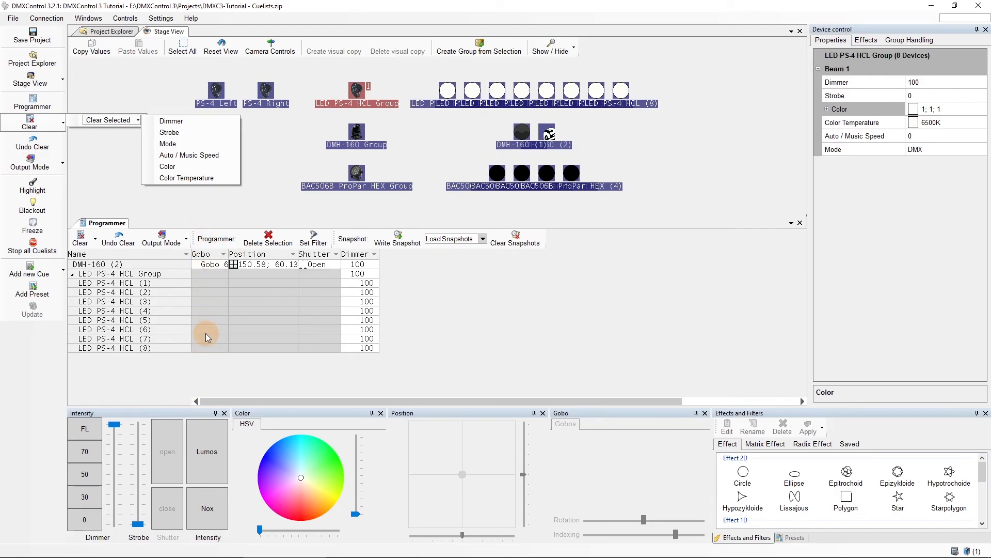
pyautogui.click(46, 124)
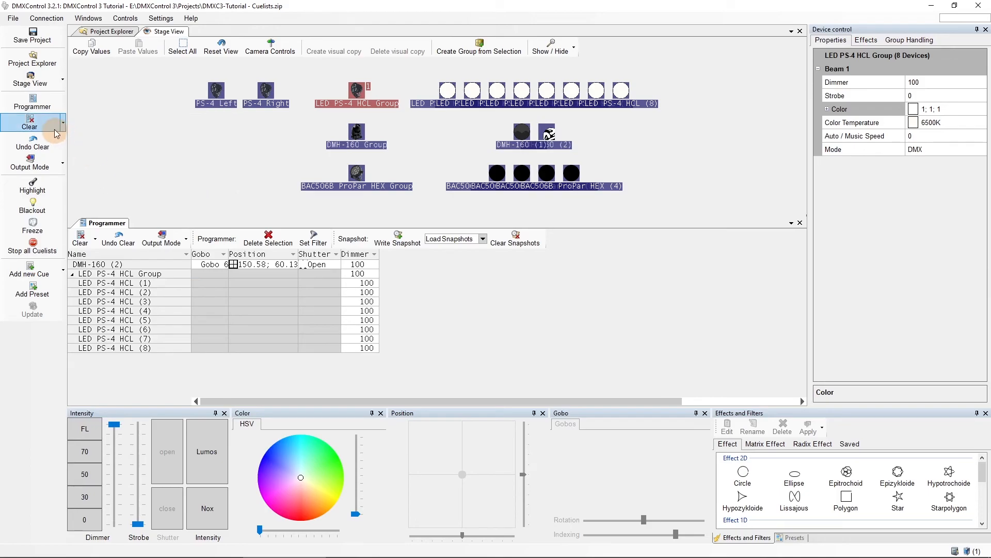